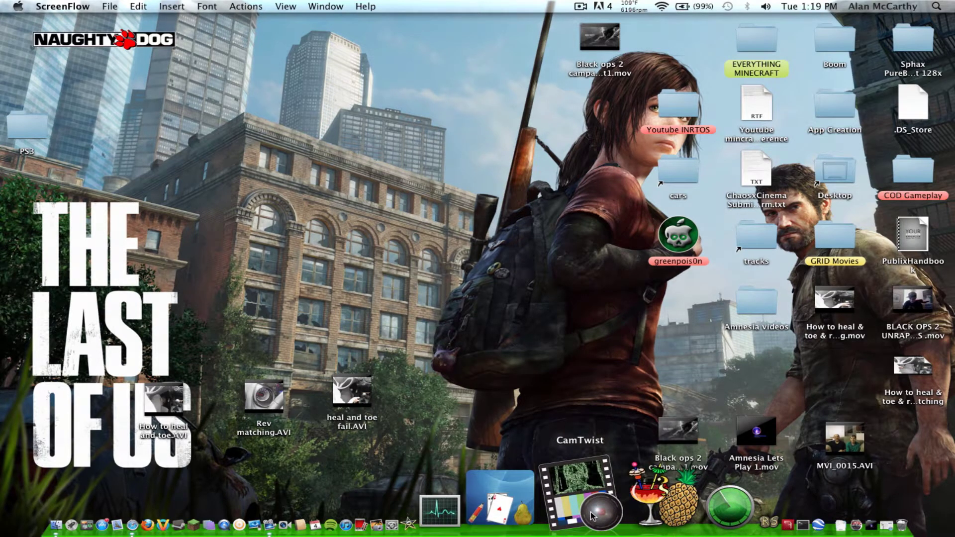
Switch to EyeTV, pause the Grid Race 2 clip and move its window toward the corner of the desktop
{"action": "left_click", "coordinate": [398, 519]}
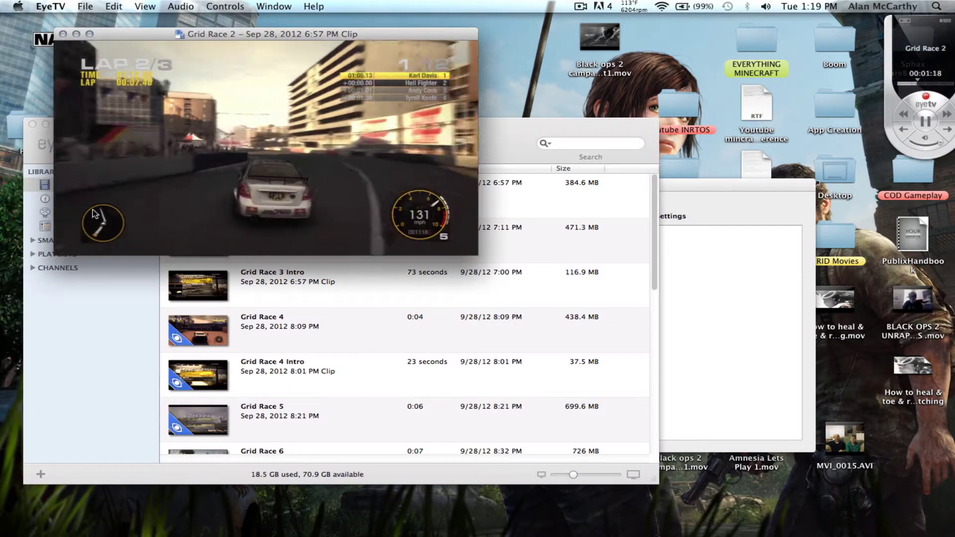
{"action": "left_click", "coordinate": [90, 223]}
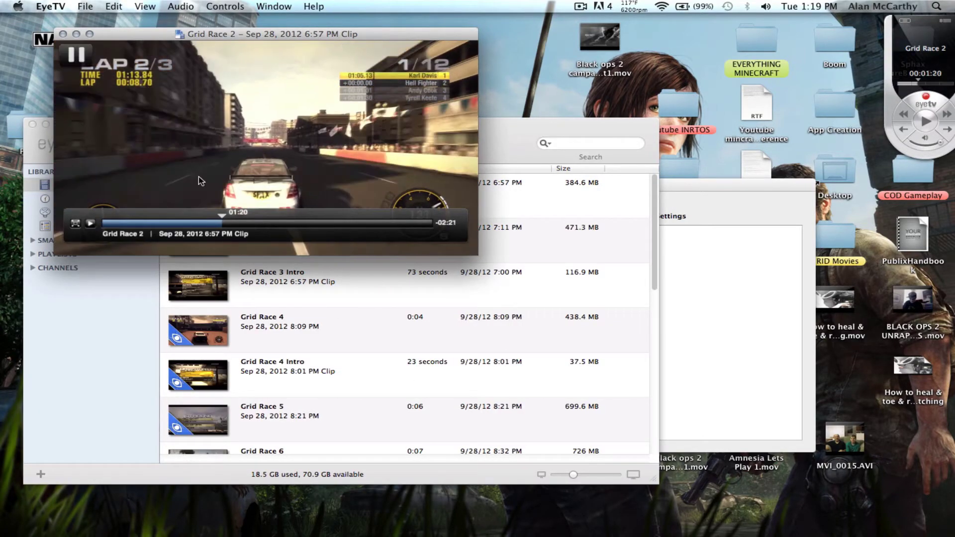
{"action": "left_click_drag", "start_coordinate": [139, 44], "coordinate": [103, 40]}
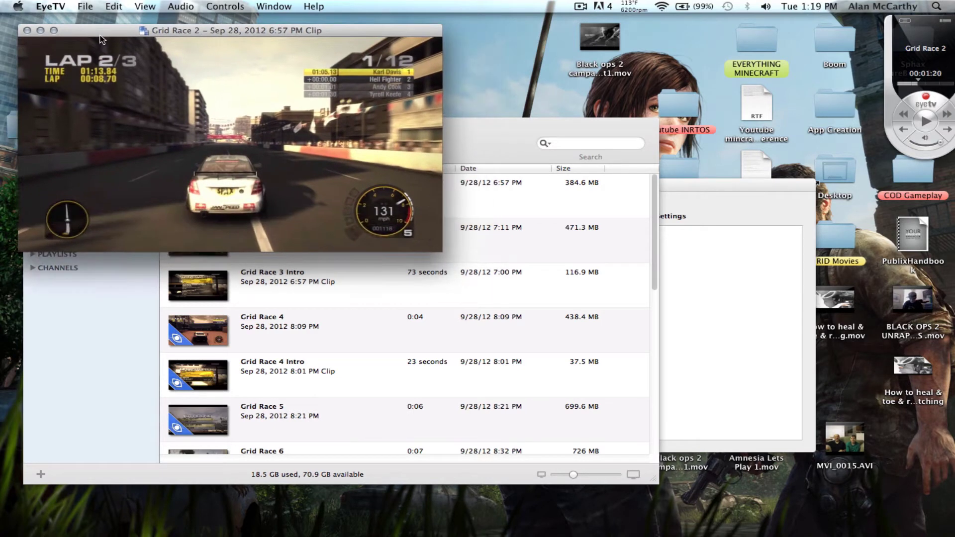
Close the EyeTV Programs window and move the Cam Twist window beneath the Grid Race 2 clip
{"action": "left_click", "coordinate": [458, 143]}
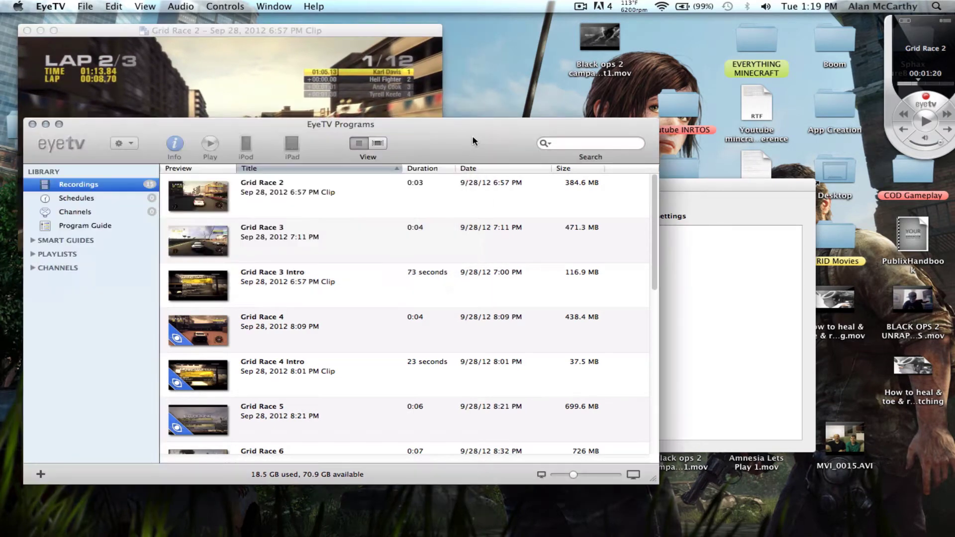
{"action": "left_click", "coordinate": [32, 123]}
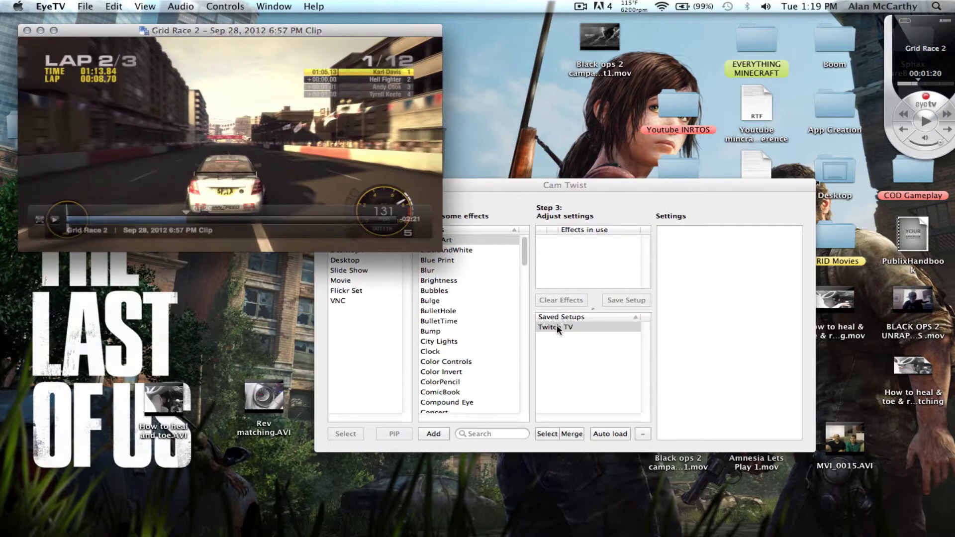
{"action": "left_click", "coordinate": [620, 207]}
{"action": "left_click_drag", "start_coordinate": [595, 185], "coordinate": [518, 185]}
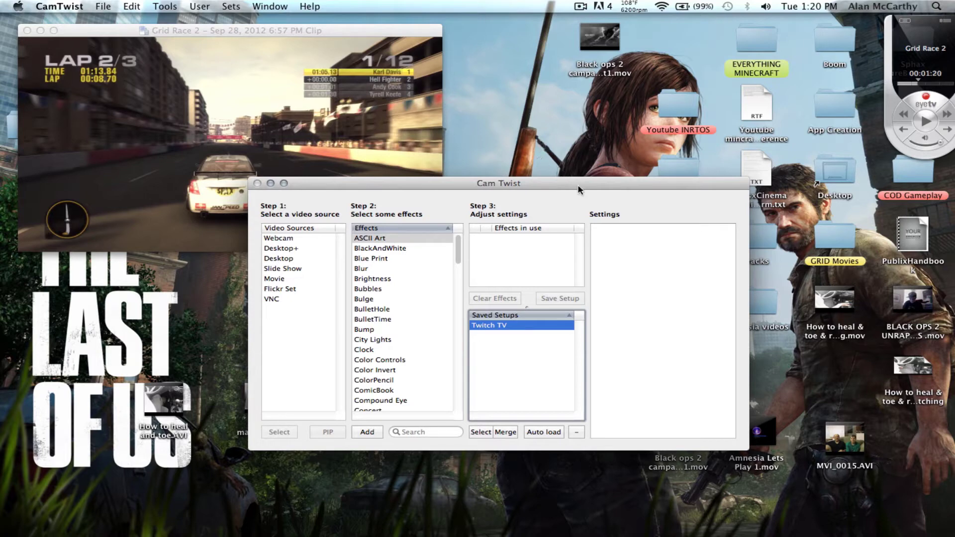
{"action": "left_click_drag", "start_coordinate": [578, 189], "coordinate": [584, 269]}
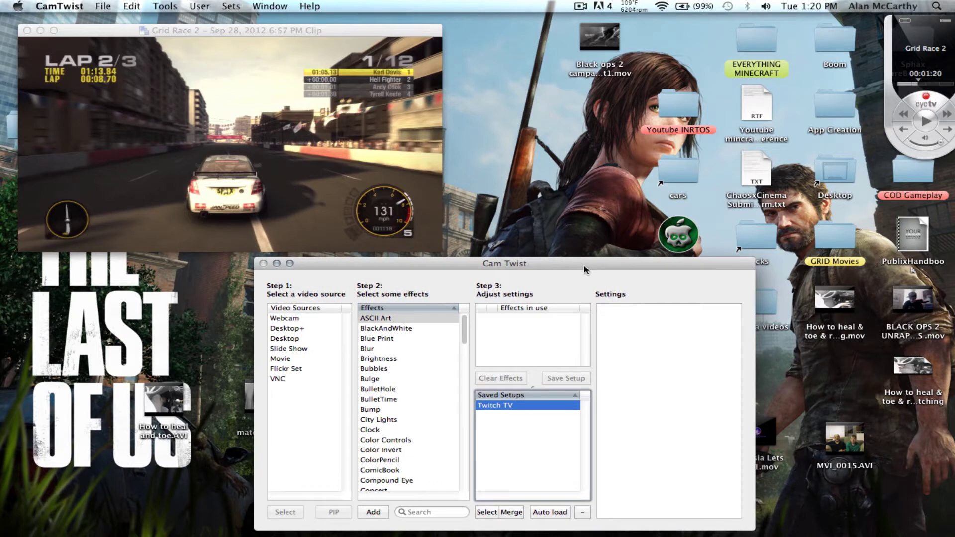
Set Desktop+ as the video source in CamTwist
{"action": "left_click", "coordinate": [312, 330]}
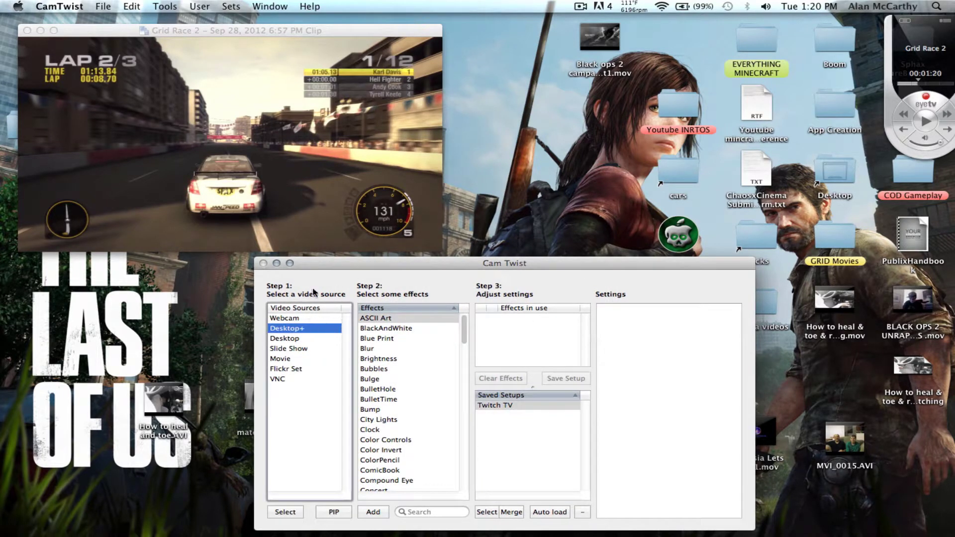
{"action": "double_click", "coordinate": [288, 333]}
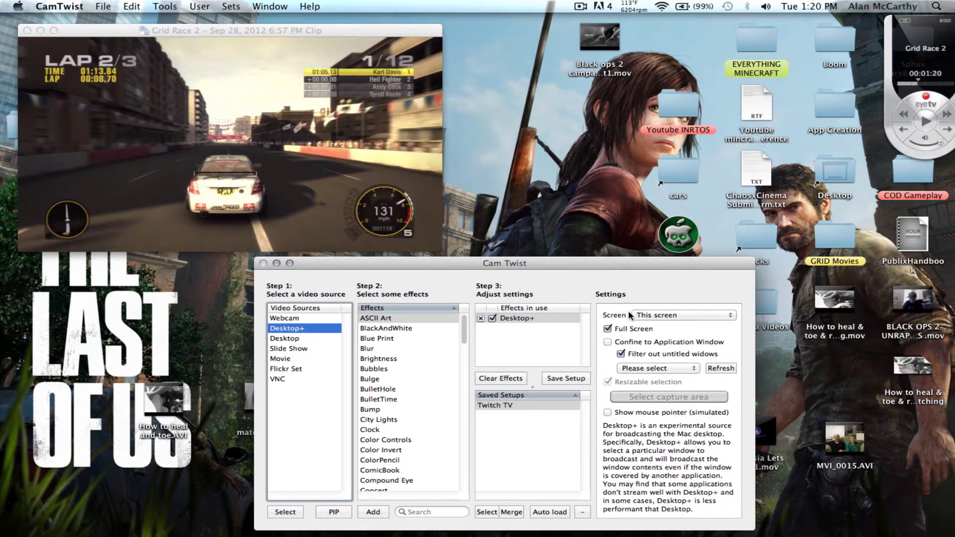
{"action": "mouse_move", "coordinate": [482, 527]}
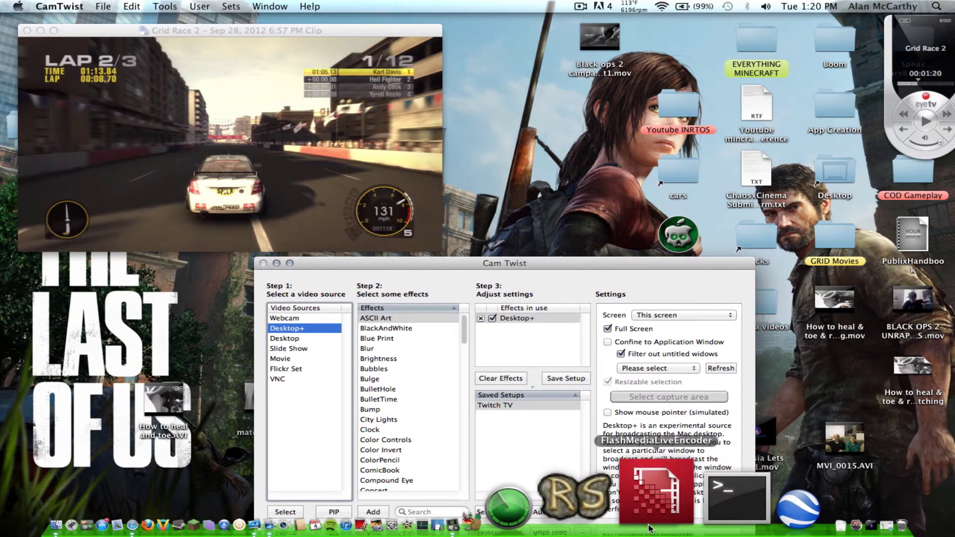
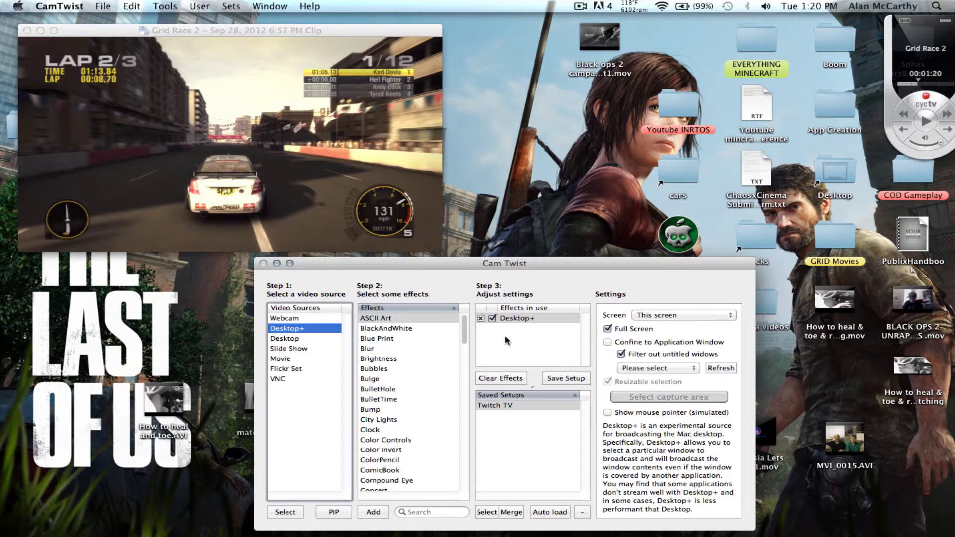
Confine the Desktop+ capture to the EyeTV Grid Race 2 application window
{"action": "left_click", "coordinate": [658, 373]}
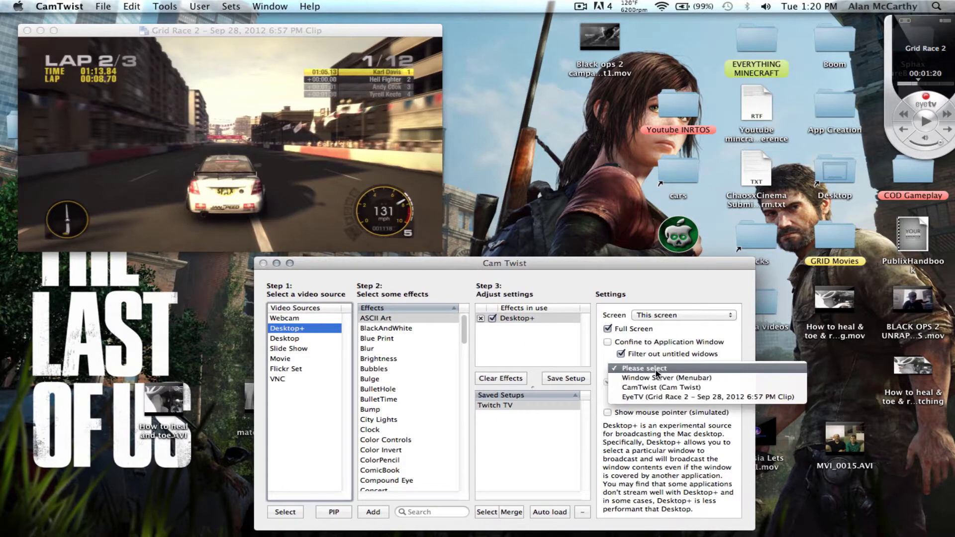
{"action": "left_click", "coordinate": [667, 350]}
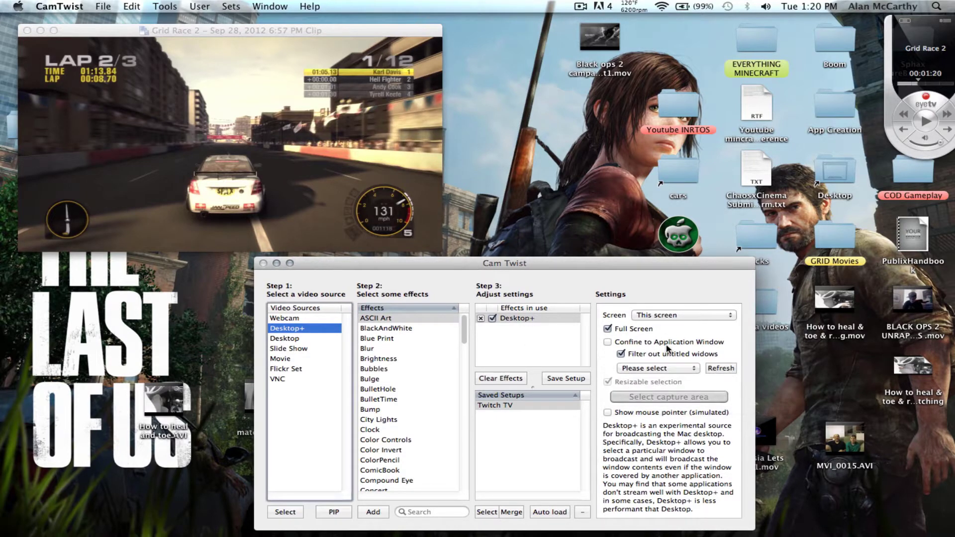
{"action": "left_click", "coordinate": [344, 122]}
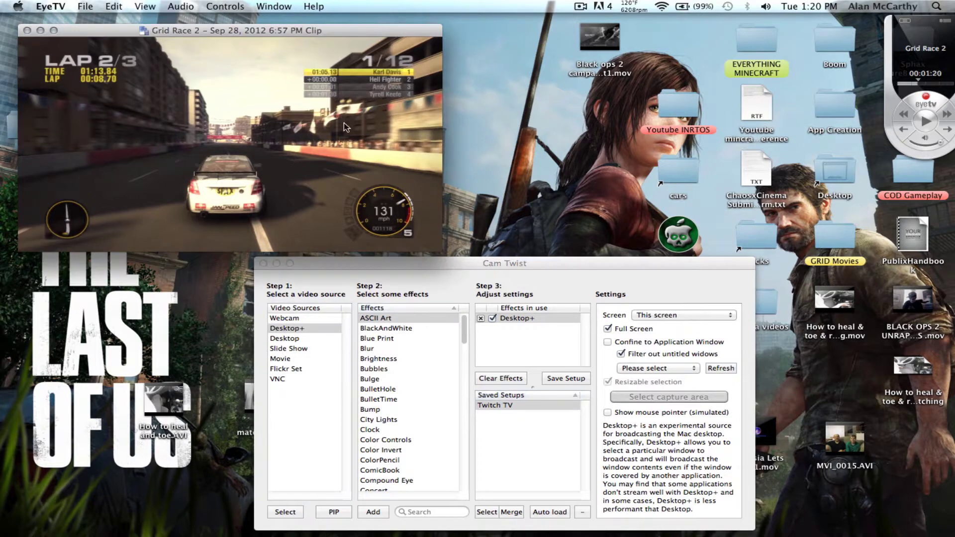
{"action": "left_click", "coordinate": [645, 288]}
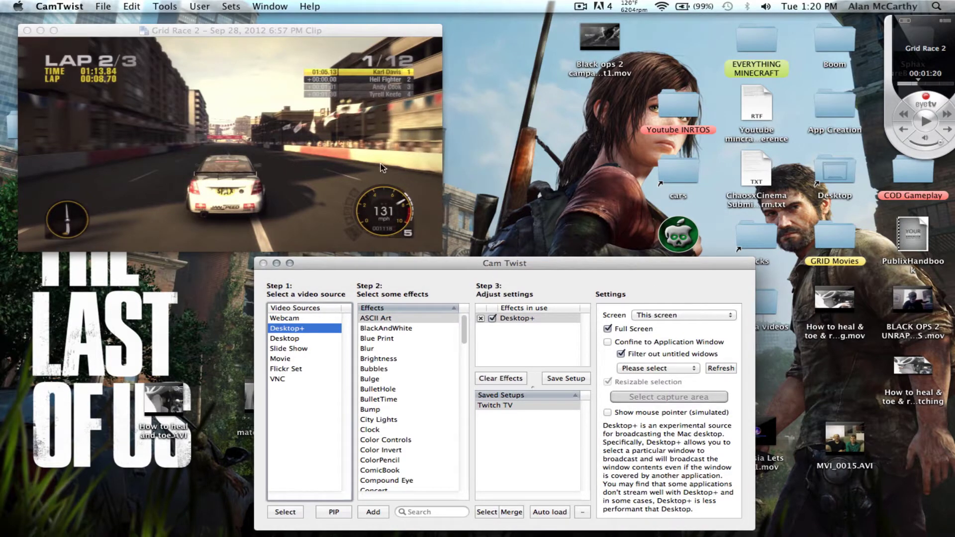
{"action": "left_click", "coordinate": [688, 369]}
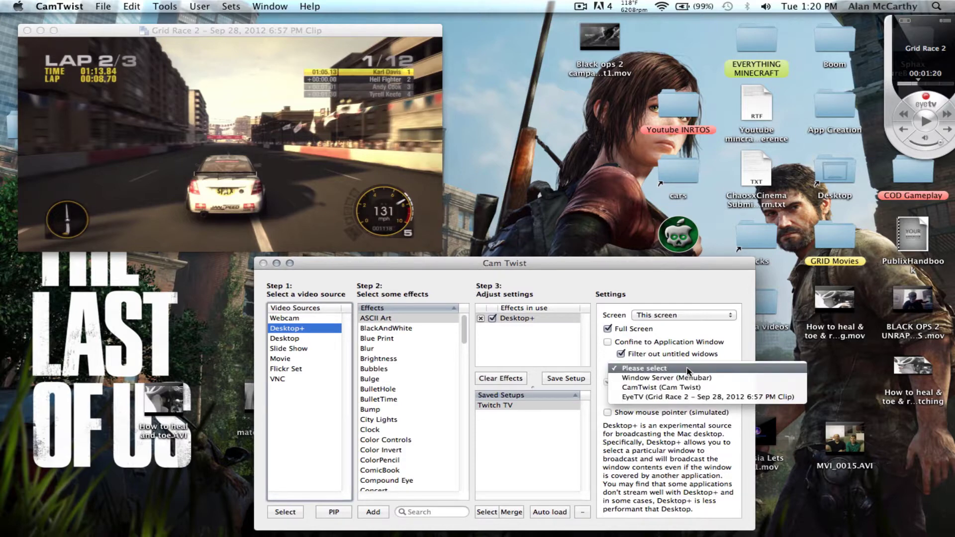
{"action": "left_click", "coordinate": [673, 397]}
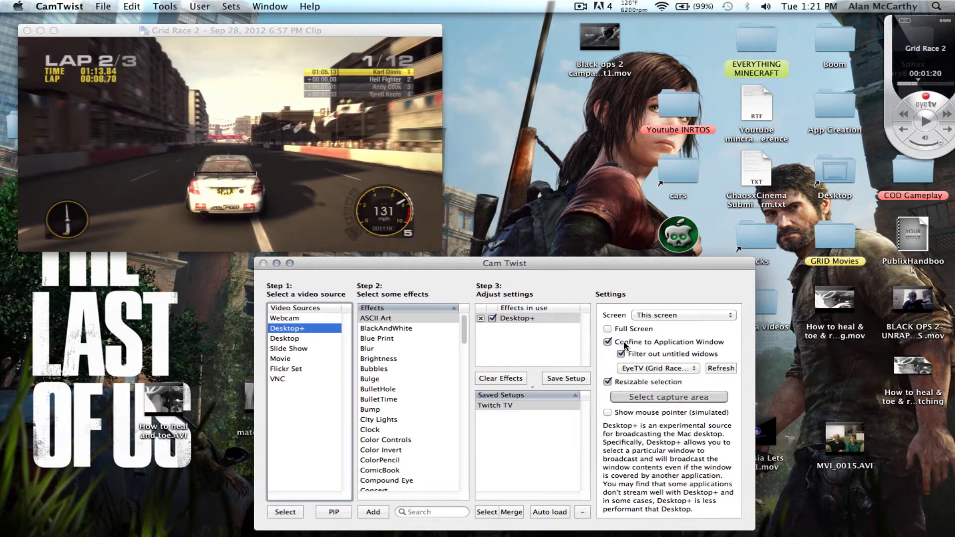
Lower the capture area's upper edge to exclude the clip window's title bar, and finish the selection
{"action": "left_click", "coordinate": [653, 398]}
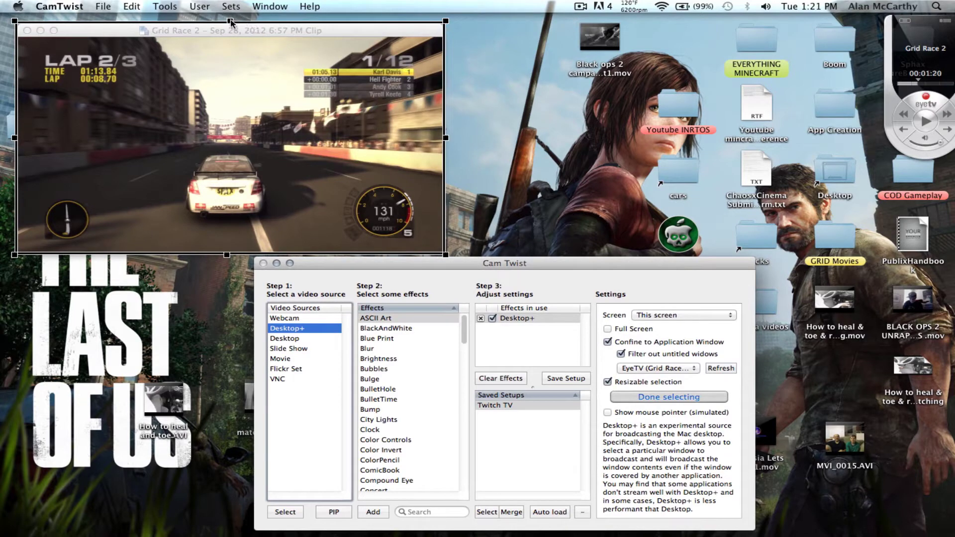
{"action": "left_click_drag", "start_coordinate": [230, 27], "coordinate": [230, 36]}
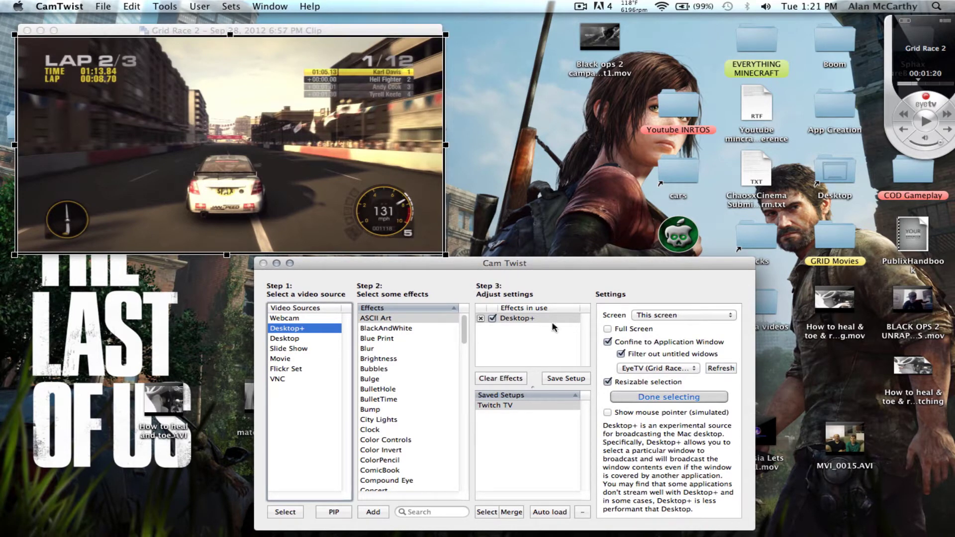
{"action": "left_click", "coordinate": [668, 398]}
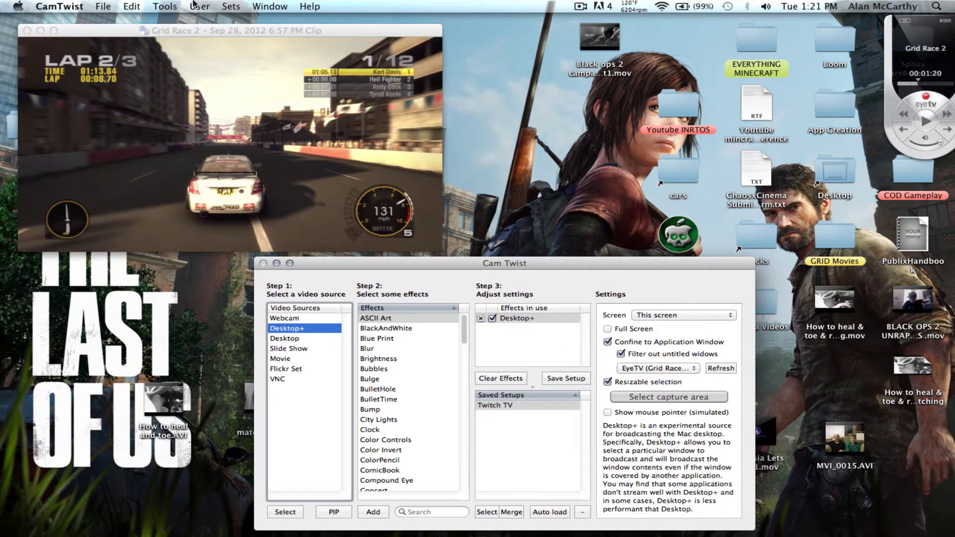
Open the CamTwist Preview window and enlarge it beside the Grid Race 2 clip
{"action": "left_click", "coordinate": [165, 6]}
{"action": "left_click", "coordinate": [189, 34]}
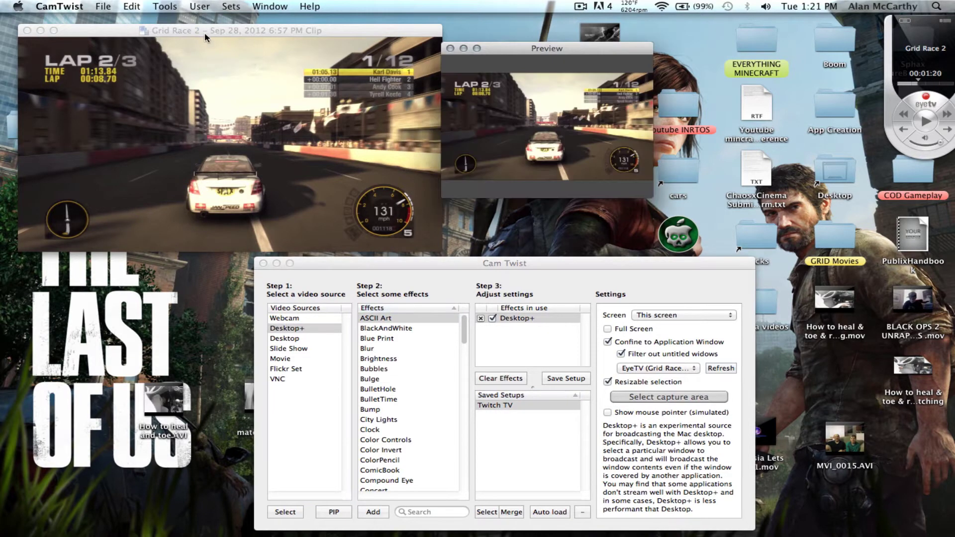
{"action": "left_click_drag", "start_coordinate": [650, 199], "coordinate": [848, 235]}
{"action": "left_click_drag", "start_coordinate": [670, 52], "coordinate": [682, 48]}
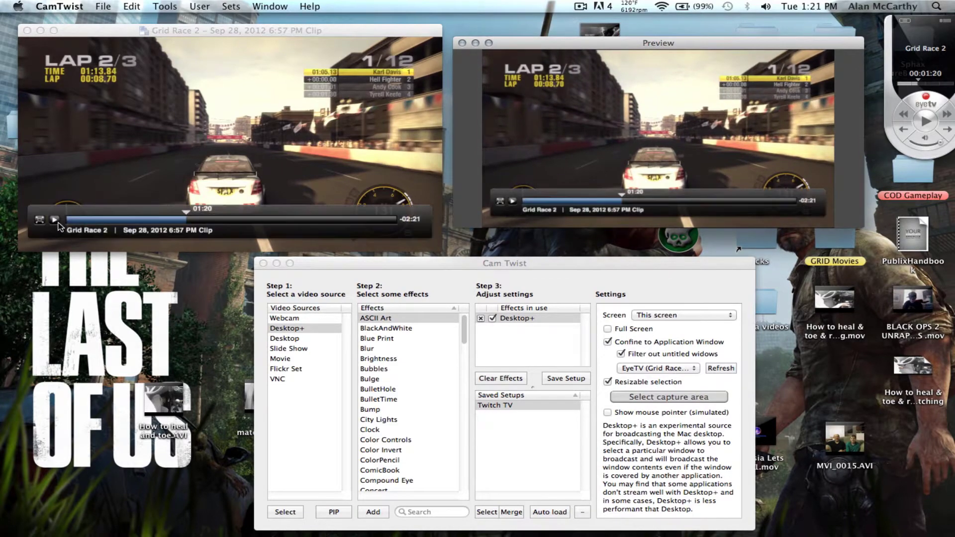
Play the Grid Race 2 clip in EyeTV and lower its volume
{"action": "left_click", "coordinate": [55, 220]}
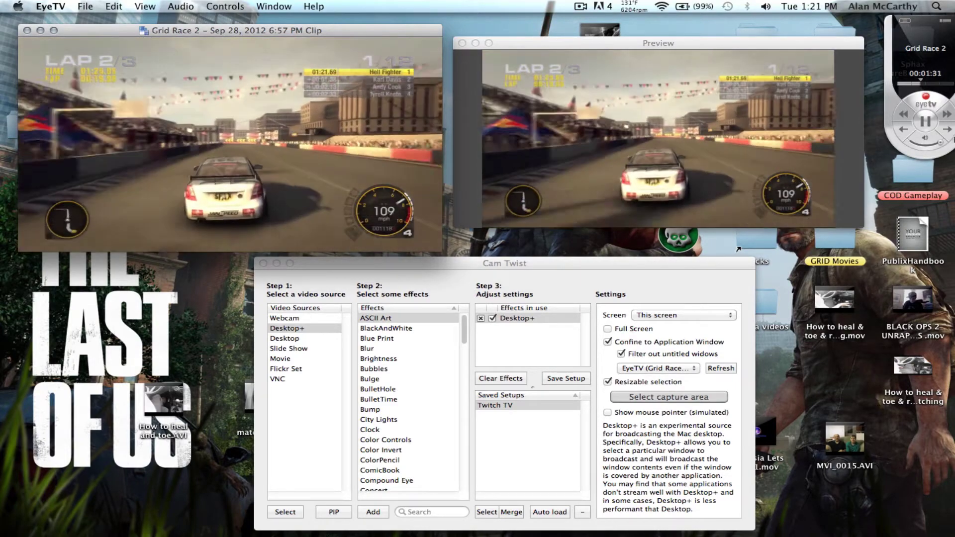
{"action": "left_click", "coordinate": [920, 147]}
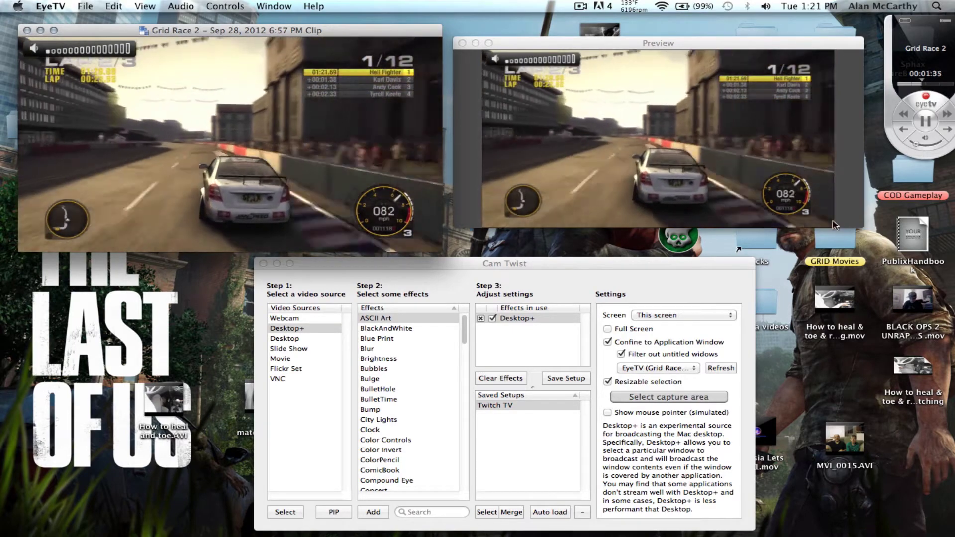
Add the Webcam source as a picture-in-picture over the Desktop+ footage in CamTwist
{"action": "left_click", "coordinate": [547, 426]}
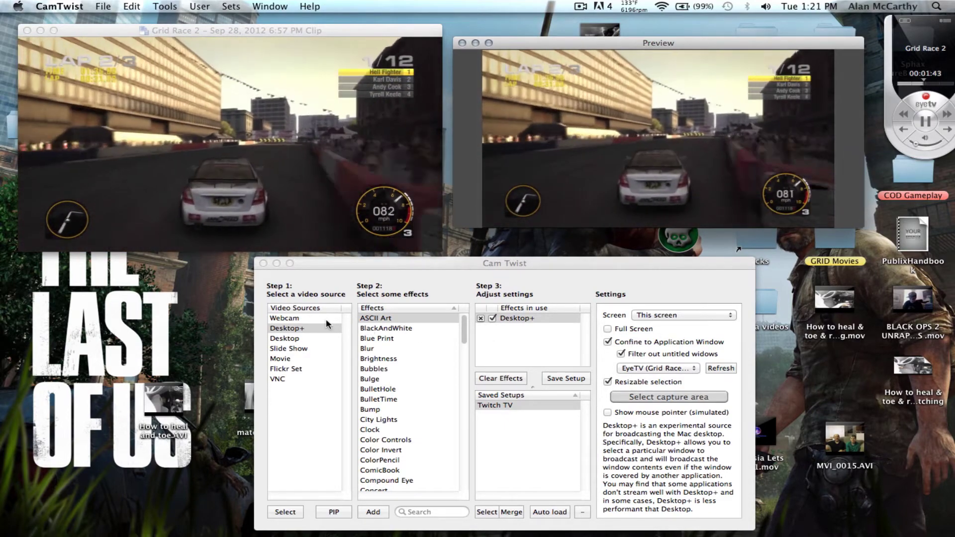
{"action": "left_click", "coordinate": [325, 318]}
{"action": "left_click", "coordinate": [324, 319]}
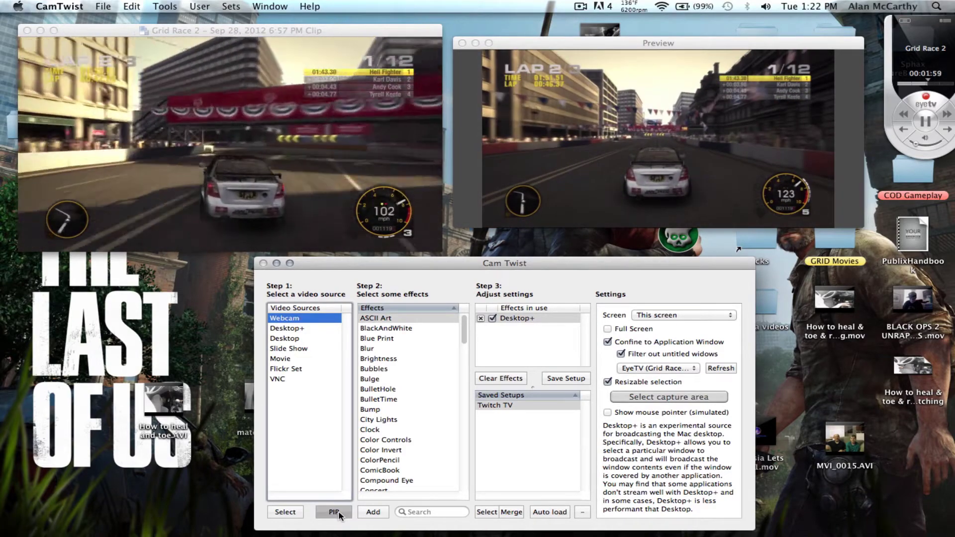
{"action": "left_click", "coordinate": [335, 513]}
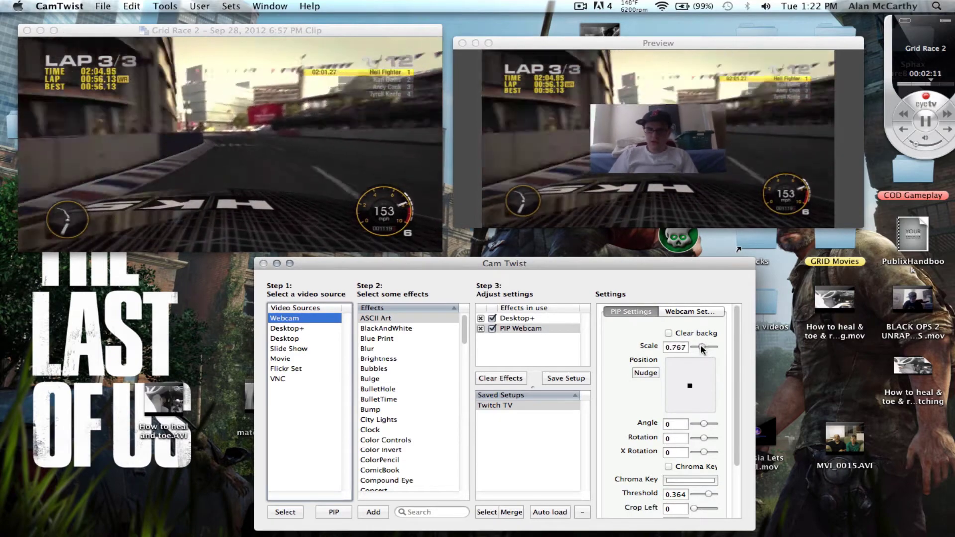
Scale the PIP webcam to 0.64 and place it at the upper center of the video frame
{"action": "left_click_drag", "start_coordinate": [700, 348], "coordinate": [713, 347]}
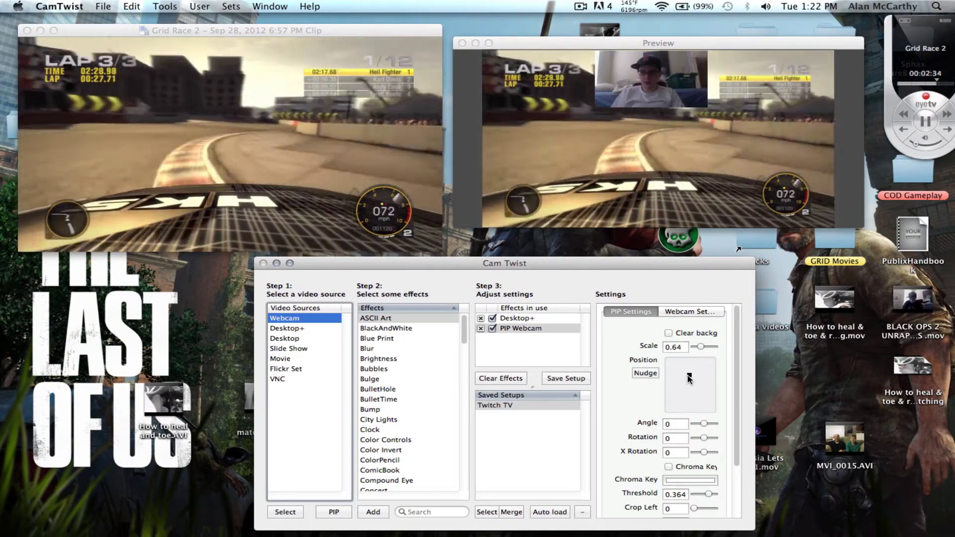
{"action": "left_click", "coordinate": [546, 361]}
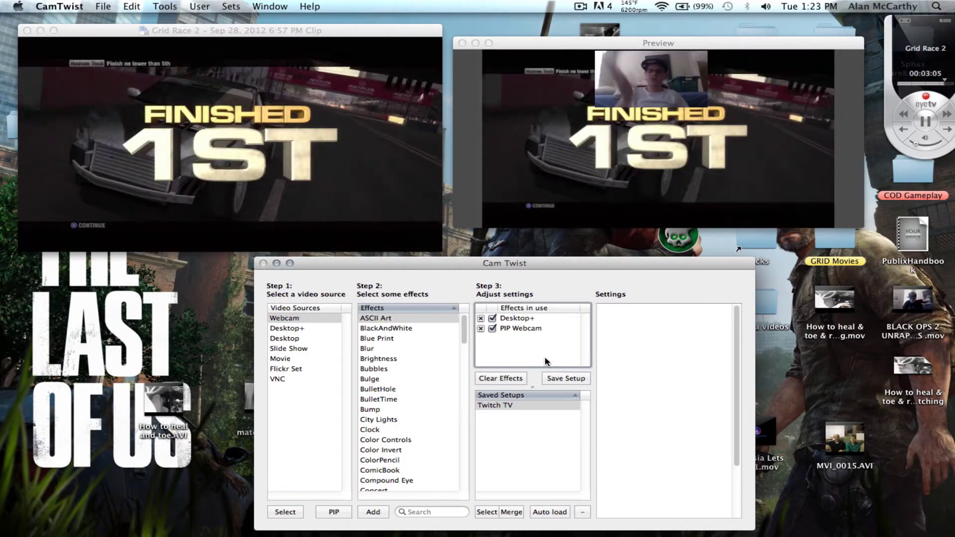
Rewind the playing Grid Race 2 clip to near its beginning
{"action": "mouse_move", "coordinate": [127, 225]}
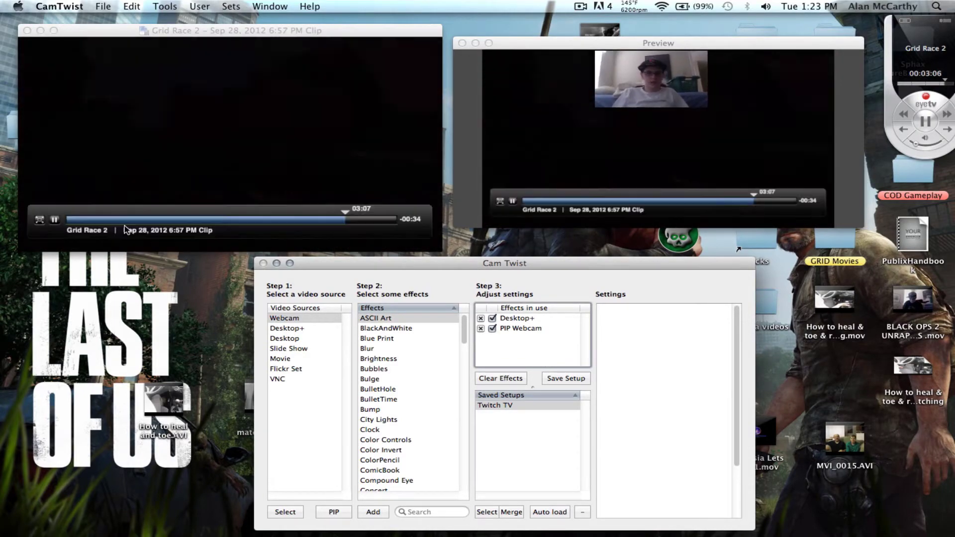
{"action": "left_click", "coordinate": [72, 222]}
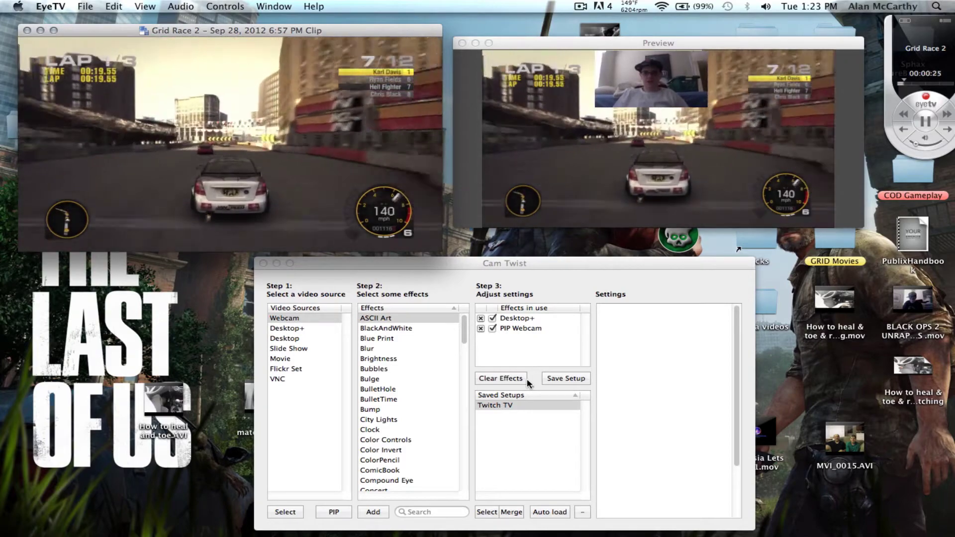
{"action": "mouse_move", "coordinate": [348, 224]}
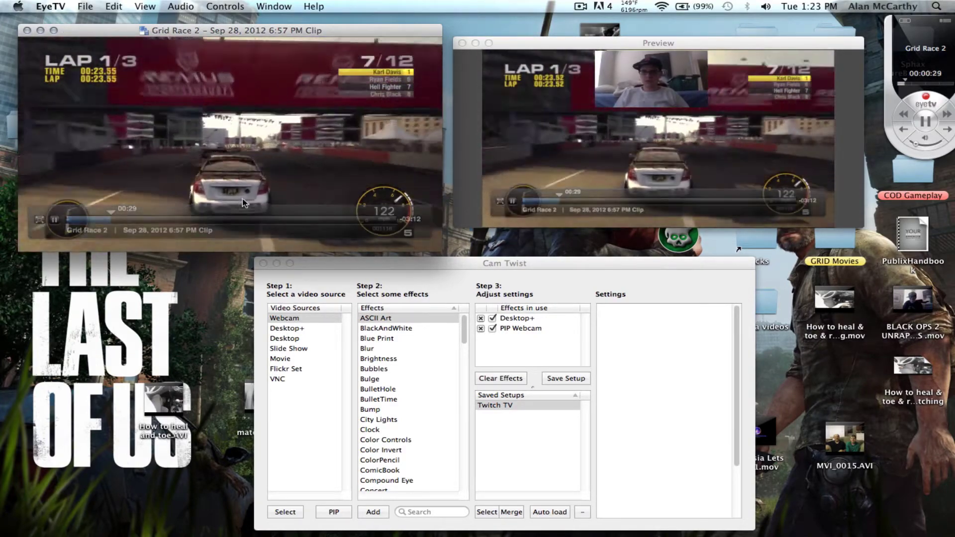
Turn off Confine to Application Window for Desktop+ and crop the capture area below the Grid Race 2 window's title bar
{"action": "left_click", "coordinate": [527, 318]}
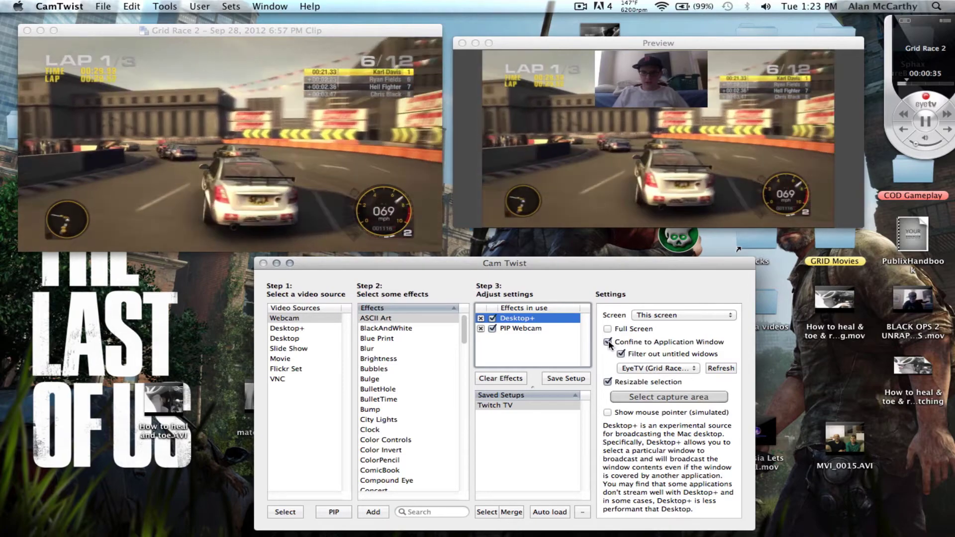
{"action": "left_click", "coordinate": [608, 342]}
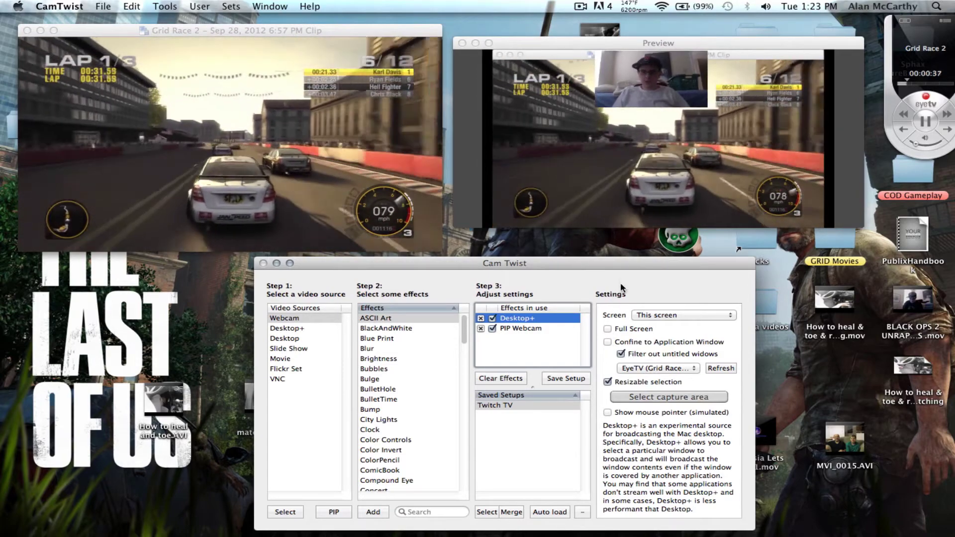
{"action": "left_click", "coordinate": [642, 397]}
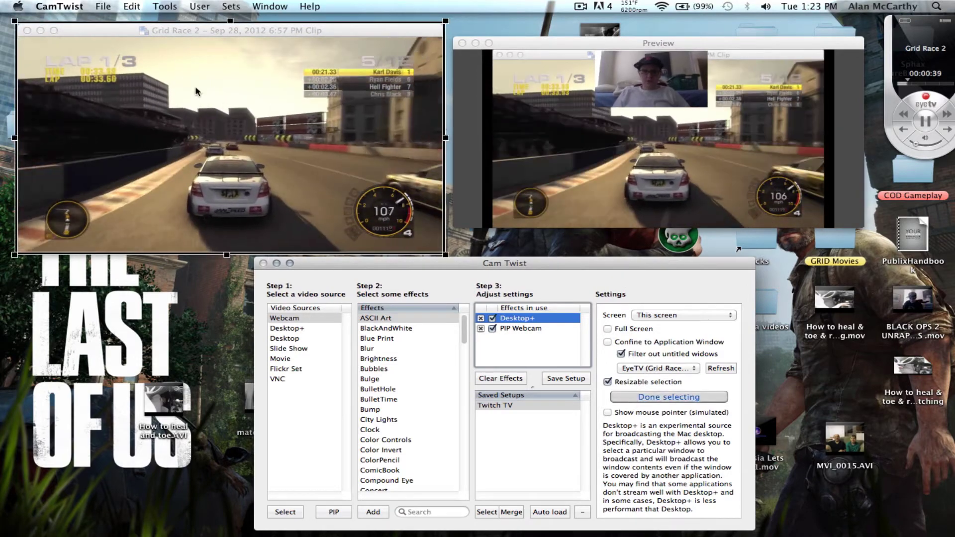
{"action": "left_click_drag", "start_coordinate": [230, 22], "coordinate": [231, 36]}
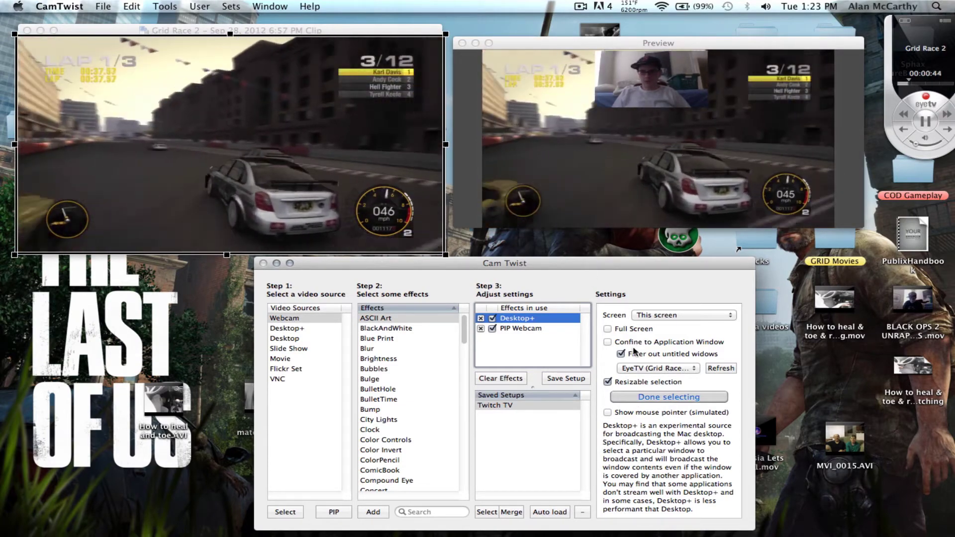
{"action": "left_click", "coordinate": [628, 397]}
{"action": "left_click_drag", "start_coordinate": [556, 260], "coordinate": [529, 262]}
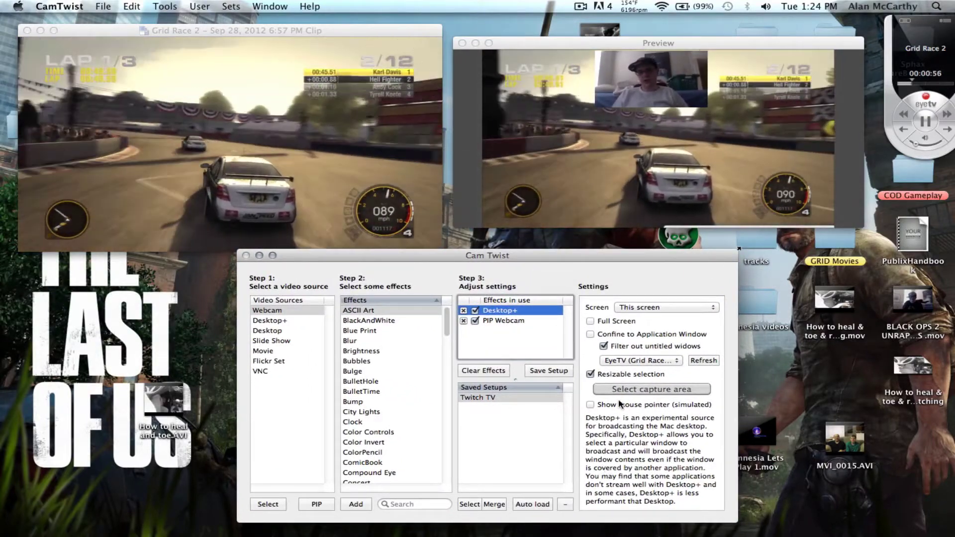
Switch the Desktop+ capture to Full Screen and try the simulated mouse pointer option
{"action": "left_click", "coordinate": [590, 322]}
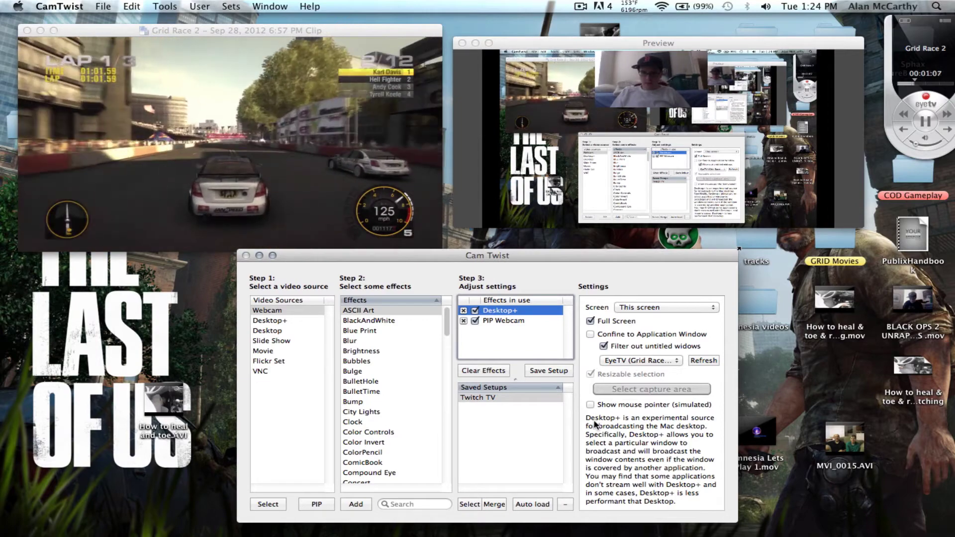
{"action": "left_click", "coordinate": [590, 405]}
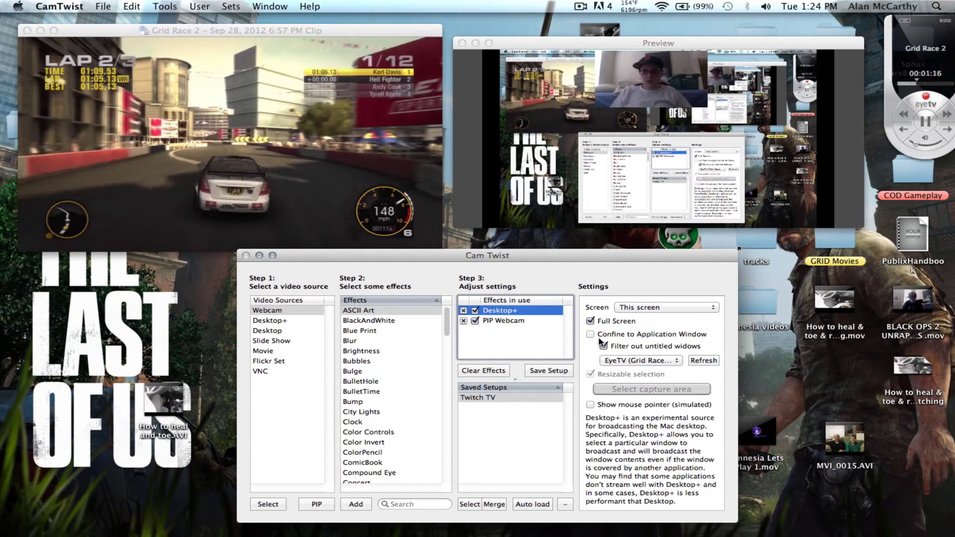
Confine Desktop+ to the application window and trim the Grid Race 2 title bar off the capture area
{"action": "left_click", "coordinate": [591, 335]}
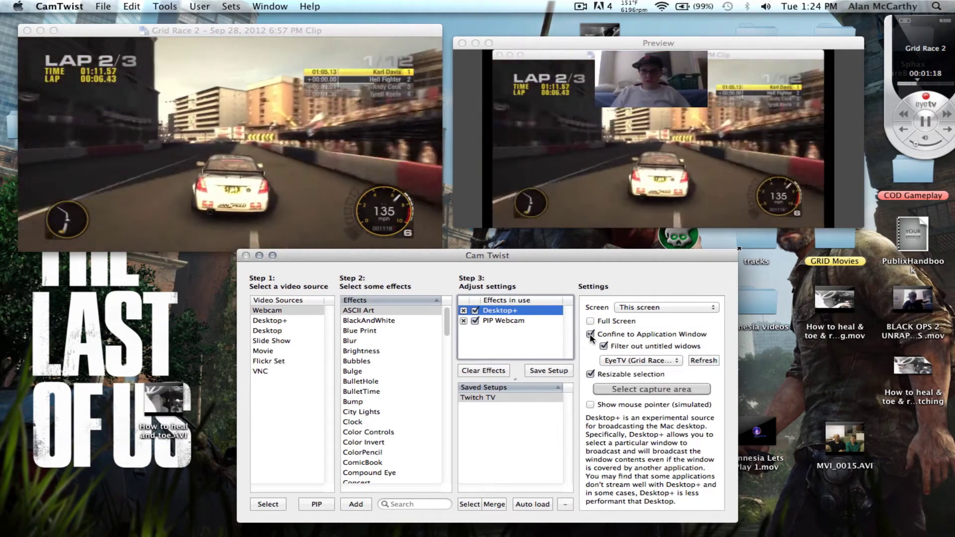
{"action": "left_click", "coordinate": [620, 389]}
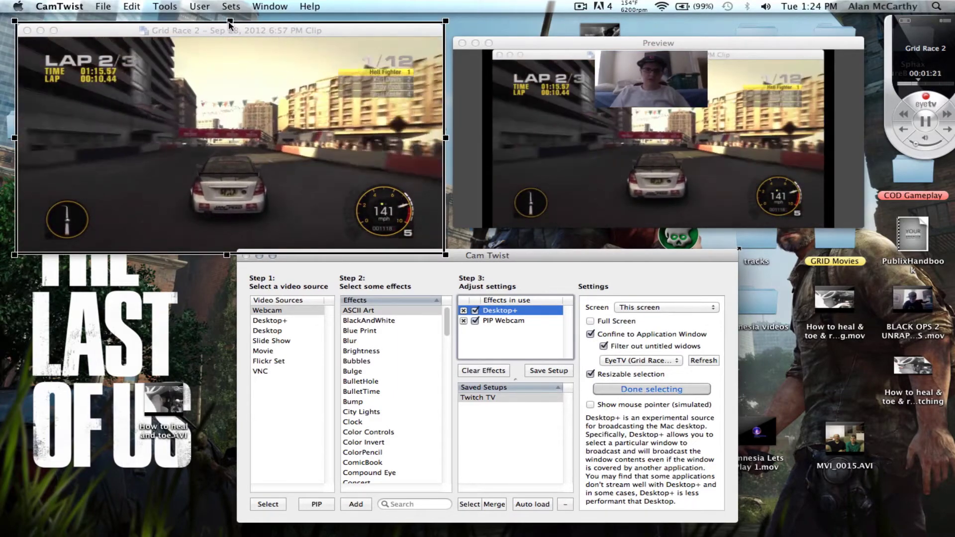
{"action": "left_click_drag", "start_coordinate": [230, 22], "coordinate": [230, 35]}
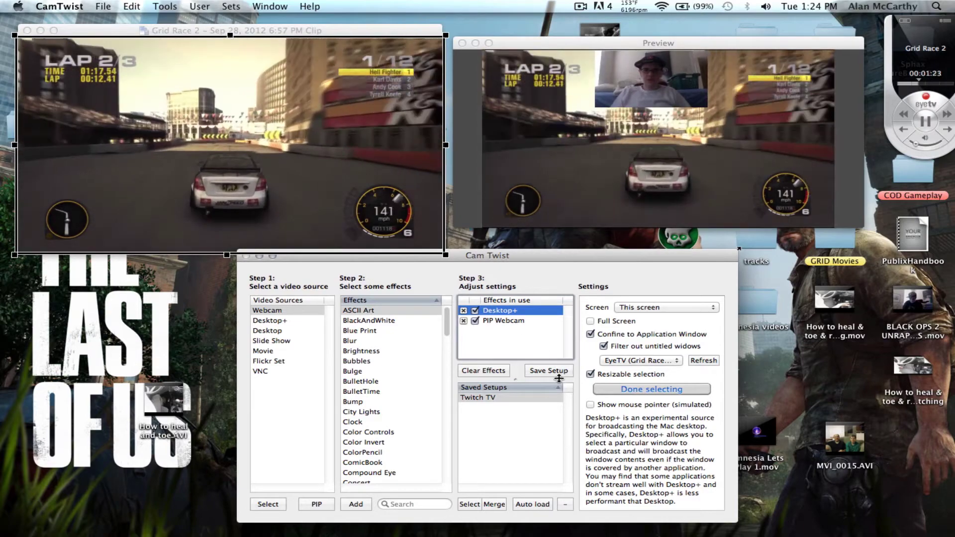
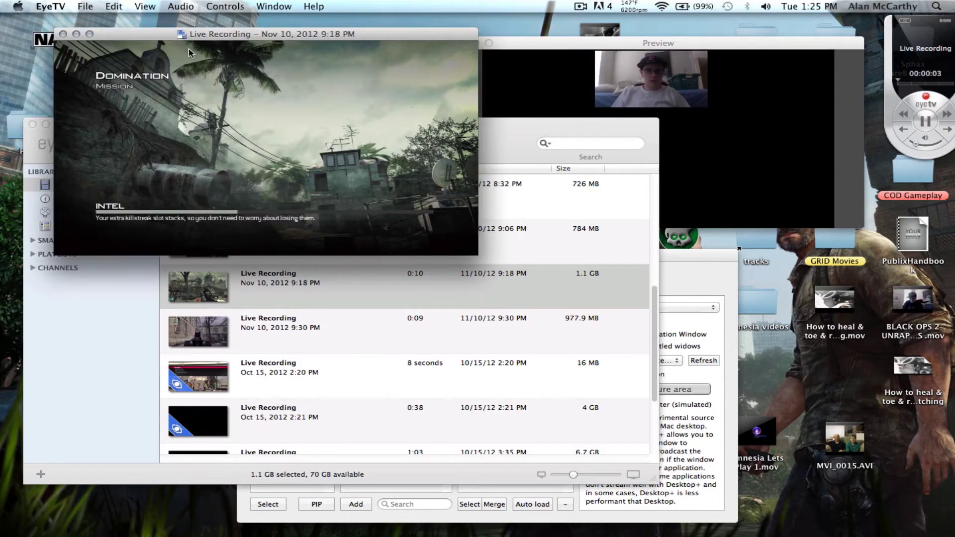
Move the Live Recording playback window to the spot the Grid Race 2 clip occupied and close the EyeTV library window
{"action": "left_click_drag", "start_coordinate": [208, 39], "coordinate": [174, 33]}
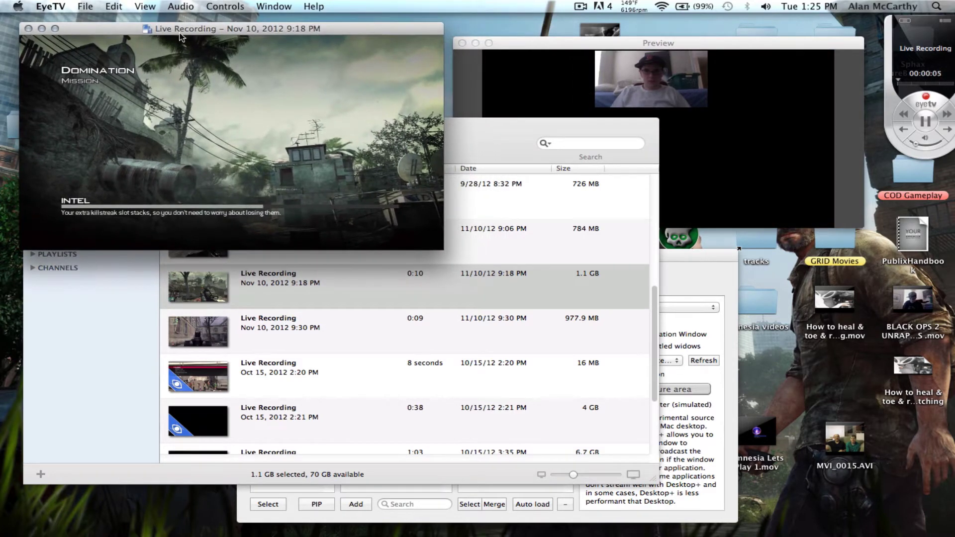
{"action": "left_click", "coordinate": [467, 233]}
{"action": "left_click", "coordinate": [32, 124]}
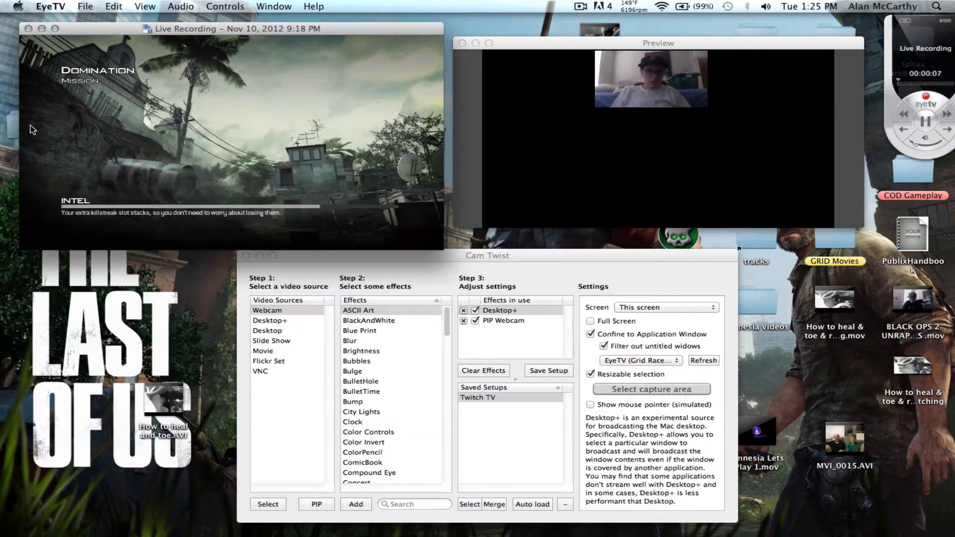
Refresh the Desktop+ window list, choose the EyeTV Live Recording window, and crop its title bar out of the capture area
{"action": "left_click", "coordinate": [547, 327]}
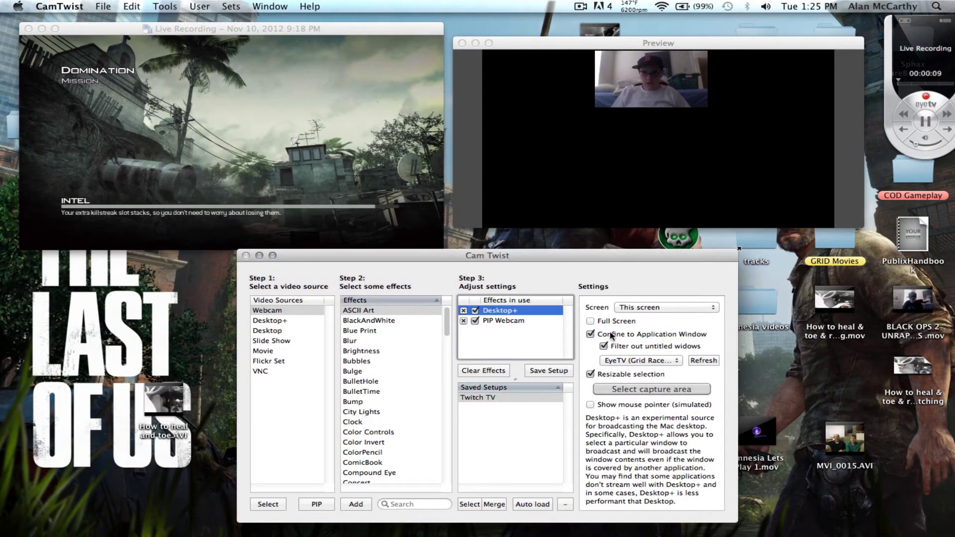
{"action": "left_click", "coordinate": [646, 361]}
{"action": "left_click", "coordinate": [647, 332]}
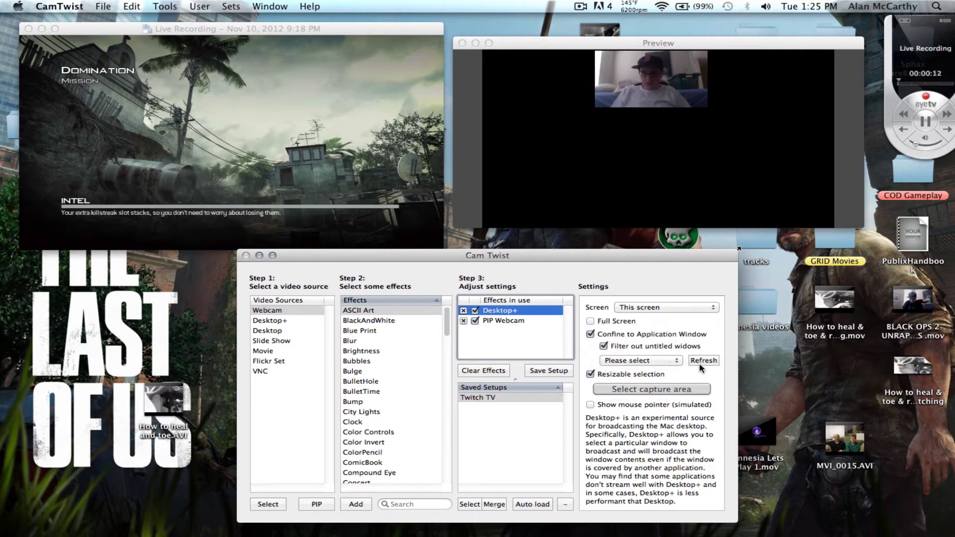
{"action": "left_click", "coordinate": [652, 359]}
{"action": "left_click", "coordinate": [653, 390]}
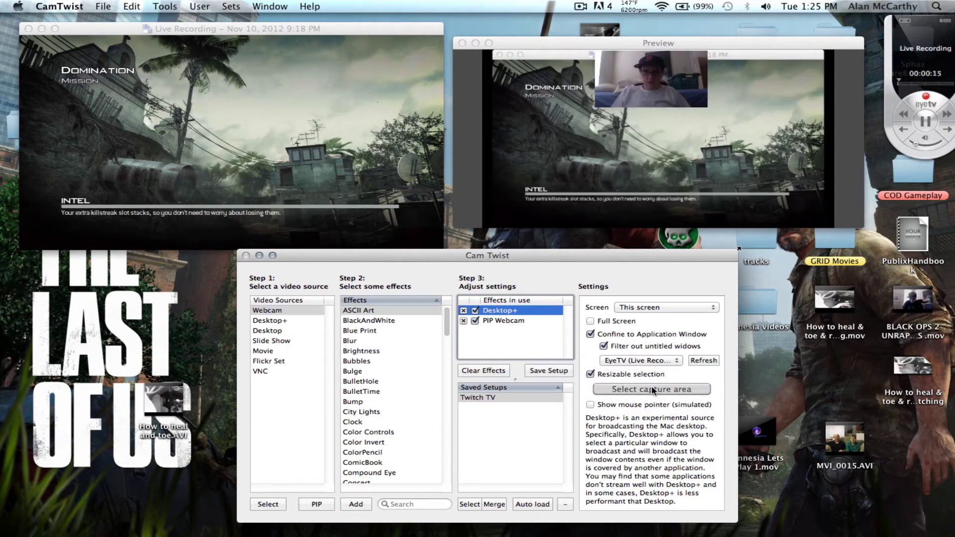
{"action": "left_click", "coordinate": [653, 390]}
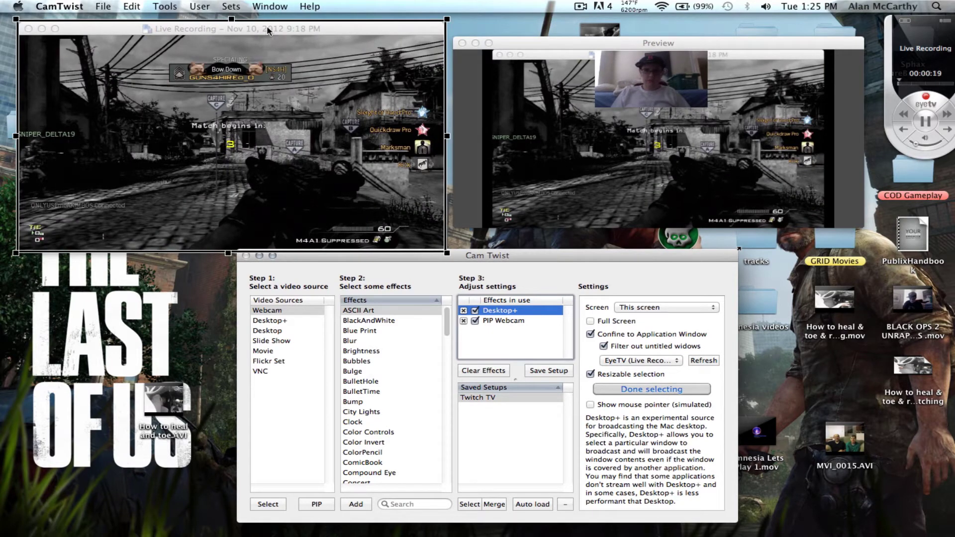
{"action": "left_click_drag", "start_coordinate": [232, 19], "coordinate": [232, 34]}
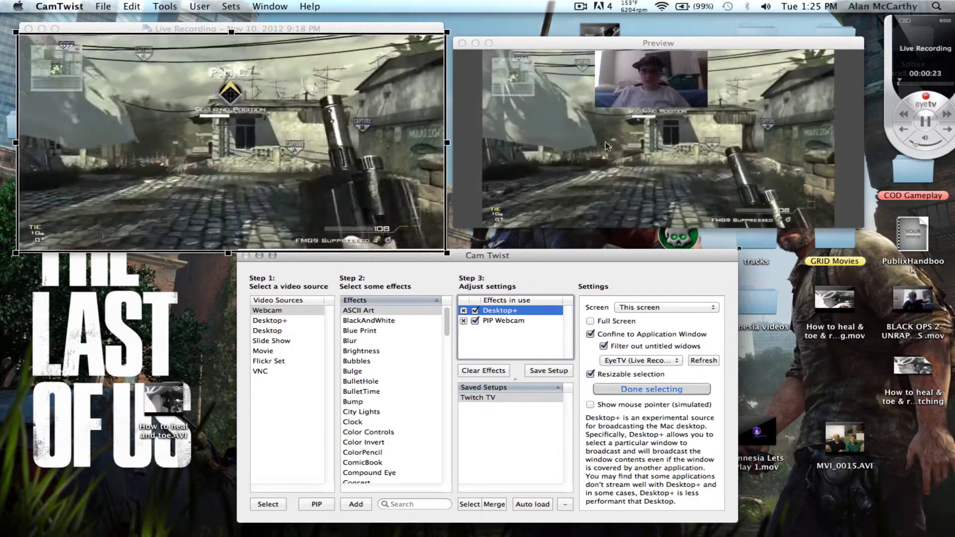
Try the PIP webcam in the upper right of the video frame and near its center
{"action": "left_click", "coordinate": [510, 321]}
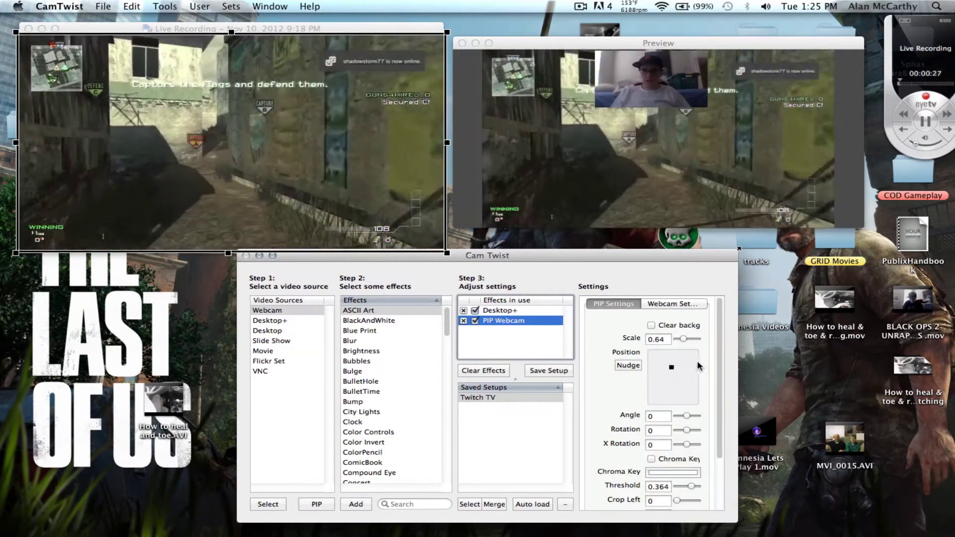
{"action": "mouse_move", "coordinate": [672, 368]}
{"action": "left_mouse_down"}
{"action": "mouse_move", "coordinate": [692, 363]}
{"action": "mouse_move", "coordinate": [688, 386]}
{"action": "mouse_move", "coordinate": [688, 368]}
{"action": "left_mouse_up"}
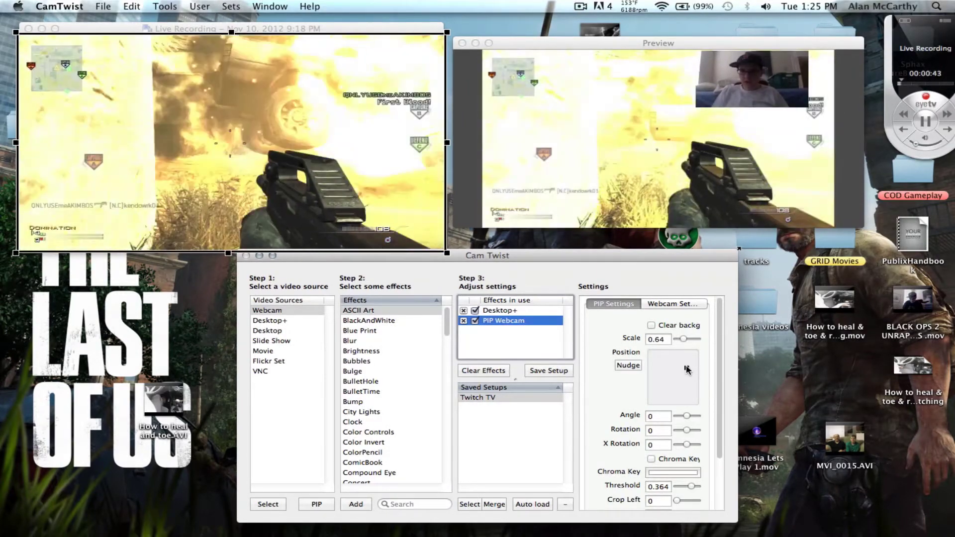
{"action": "mouse_move", "coordinate": [687, 370]}
{"action": "left_mouse_down"}
{"action": "mouse_move", "coordinate": [637, 398]}
{"action": "mouse_move", "coordinate": [673, 368]}
{"action": "mouse_move", "coordinate": [693, 371]}
{"action": "mouse_move", "coordinate": [687, 386]}
{"action": "mouse_move", "coordinate": [653, 374]}
{"action": "mouse_move", "coordinate": [672, 392]}
{"action": "mouse_move", "coordinate": [670, 374]}
{"action": "left_mouse_up"}
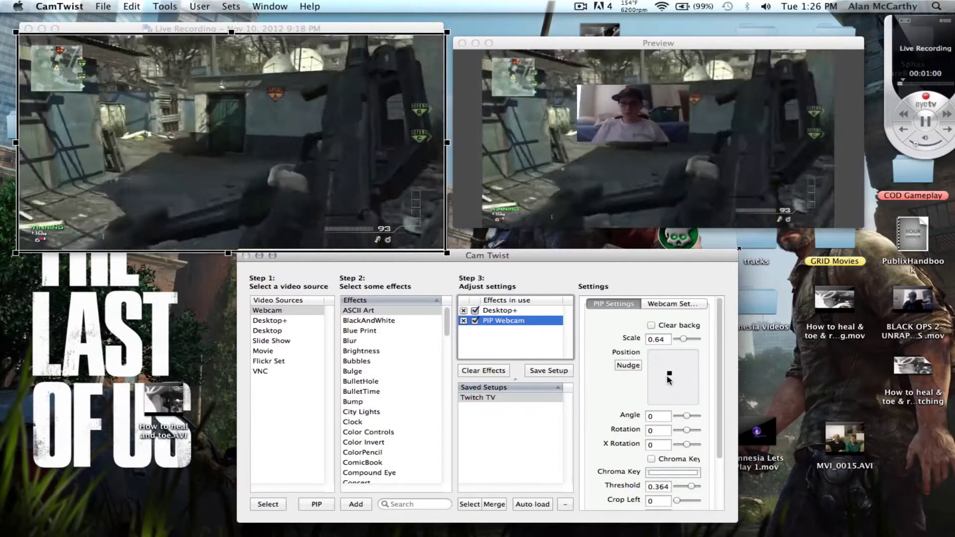
Finish the Desktop+ capture area selection and place the PIP webcam at the upper center of the video frame
{"action": "left_click", "coordinate": [532, 312]}
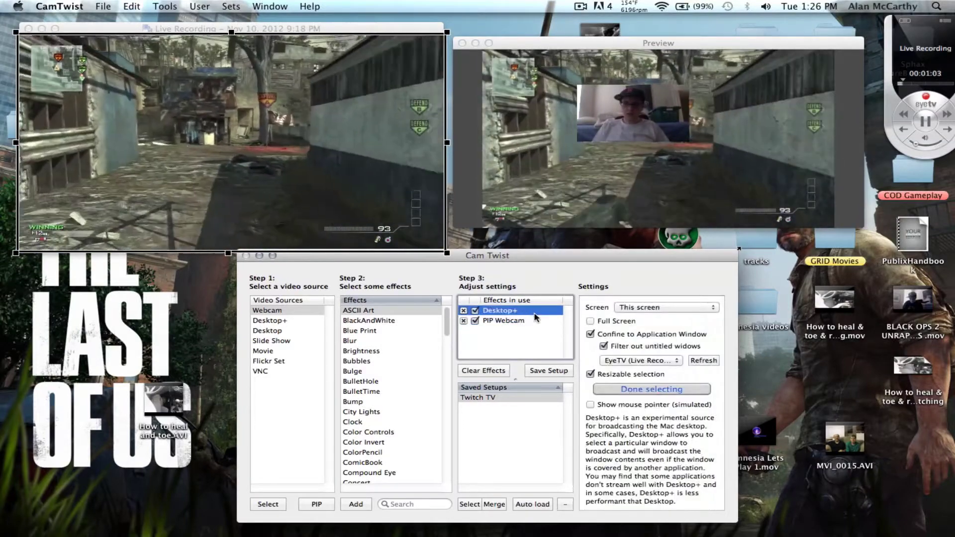
{"action": "left_click", "coordinate": [650, 386]}
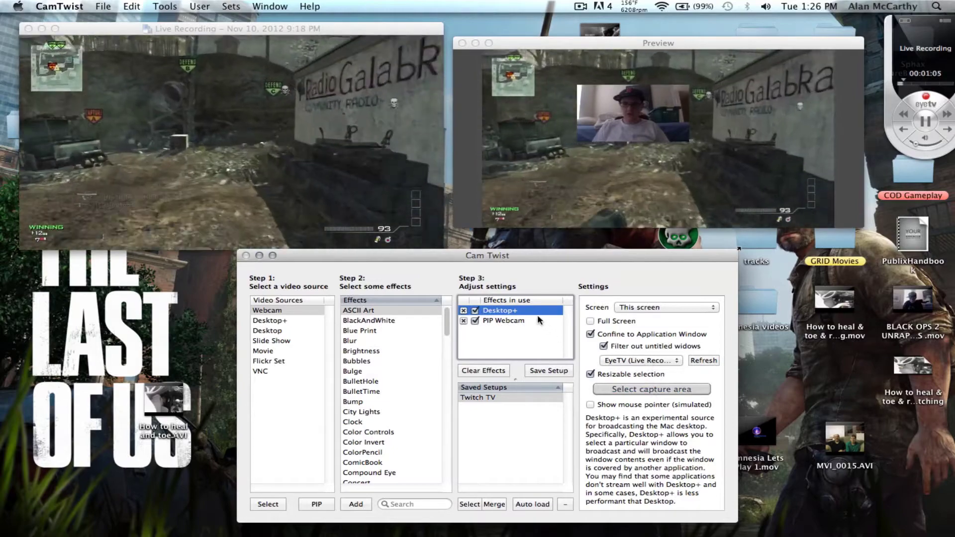
{"action": "left_click", "coordinate": [531, 321]}
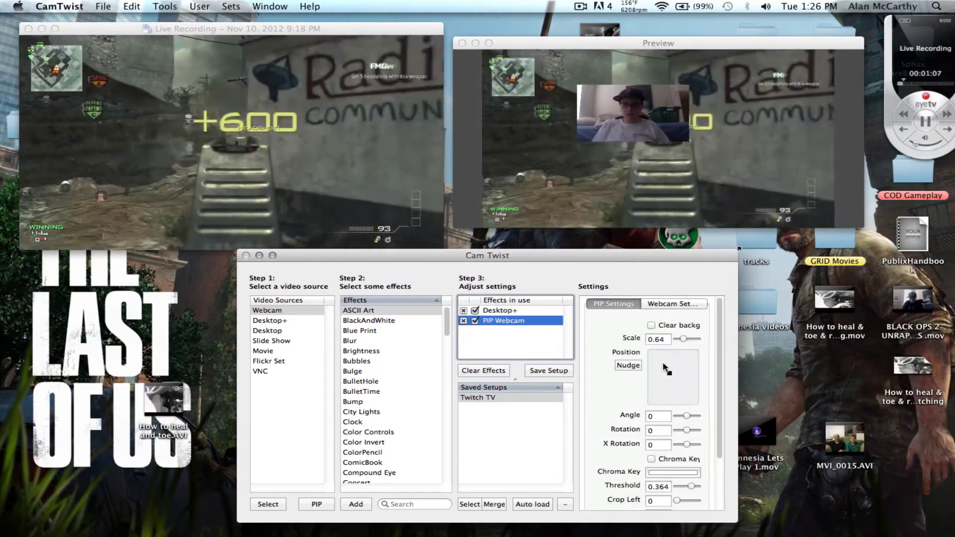
{"action": "mouse_move", "coordinate": [670, 371]}
{"action": "left_mouse_down"}
{"action": "mouse_move", "coordinate": [673, 339]}
{"action": "mouse_move", "coordinate": [675, 369]}
{"action": "left_mouse_up"}
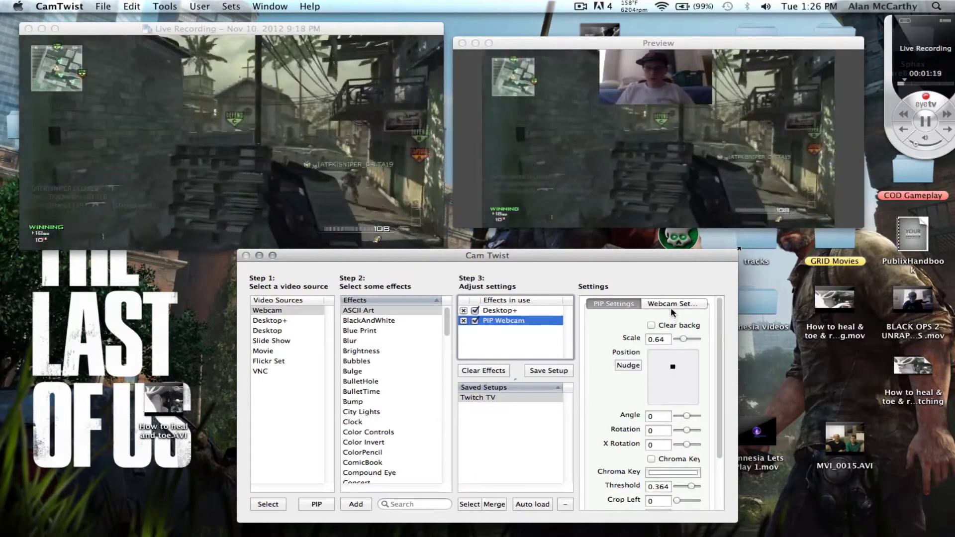
Check which cameras are available in the PIP Webcam's webcam settings
{"action": "left_click", "coordinate": [671, 307]}
{"action": "left_click", "coordinate": [671, 323]}
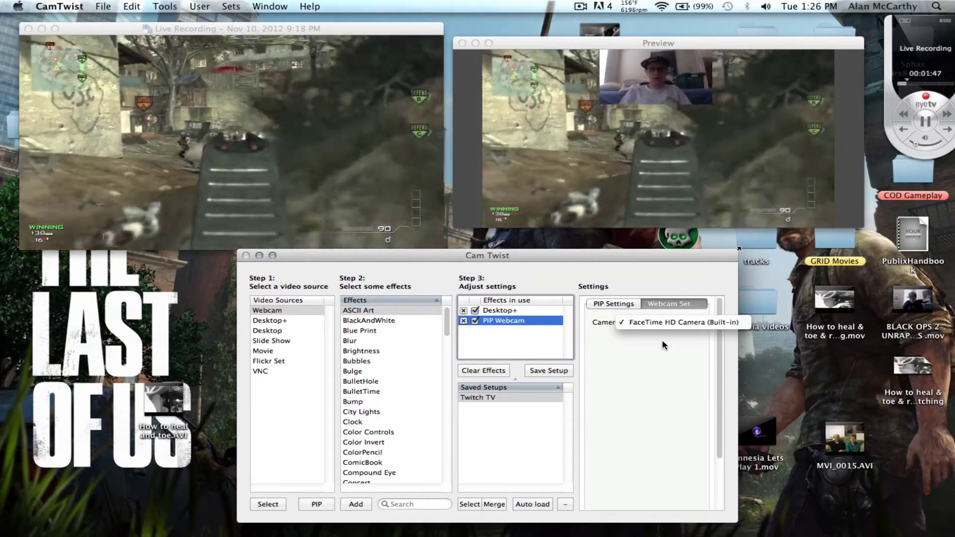
{"action": "left_click", "coordinate": [663, 343]}
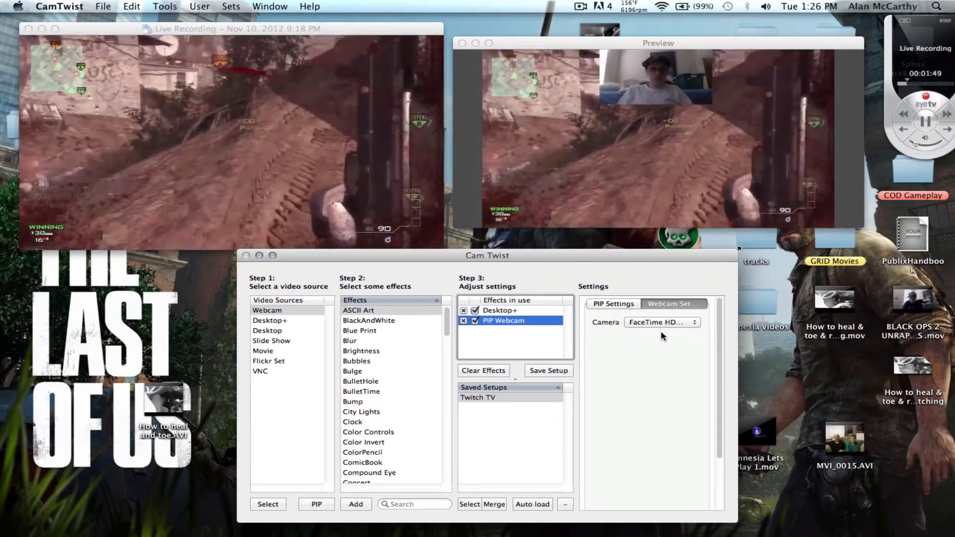